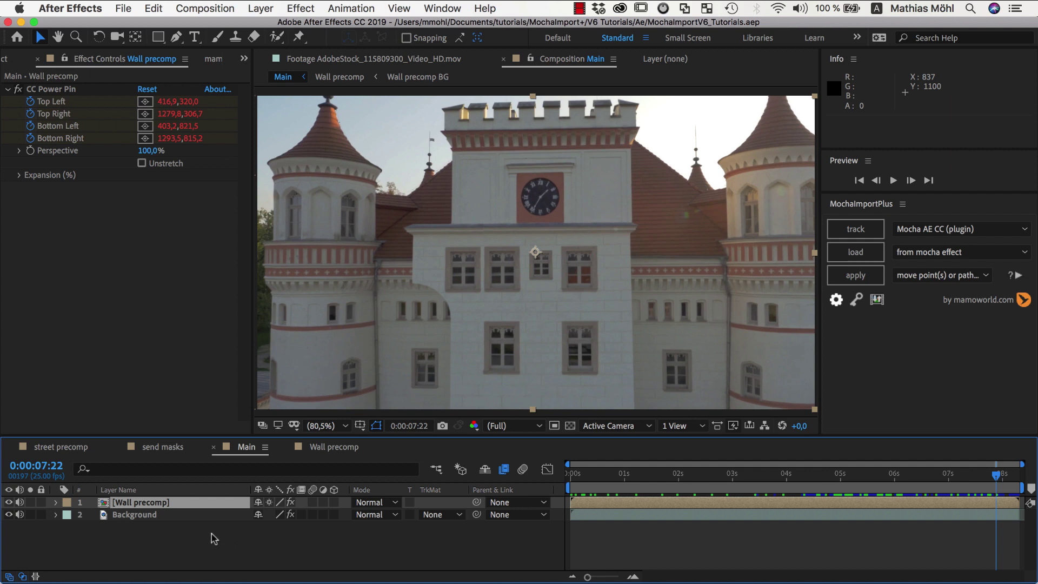
- Toggle the Wall precomp layer's visibility off and back on, leaving it selected
left_click(11, 502)
left_click(11, 502)
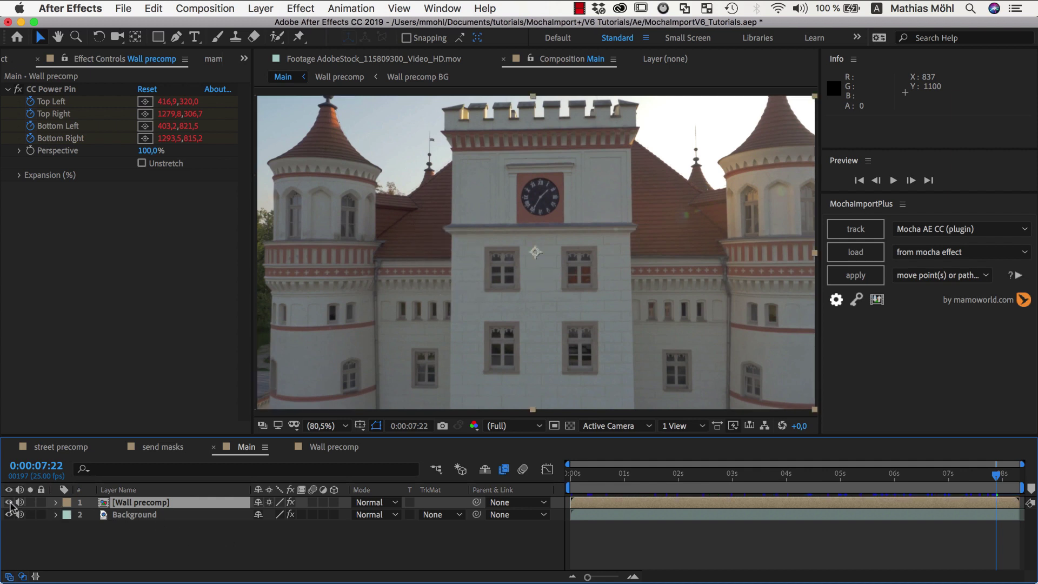
left_click(11, 502)
- Open the Wall precomp and move to its last frame
double_click(125, 502)
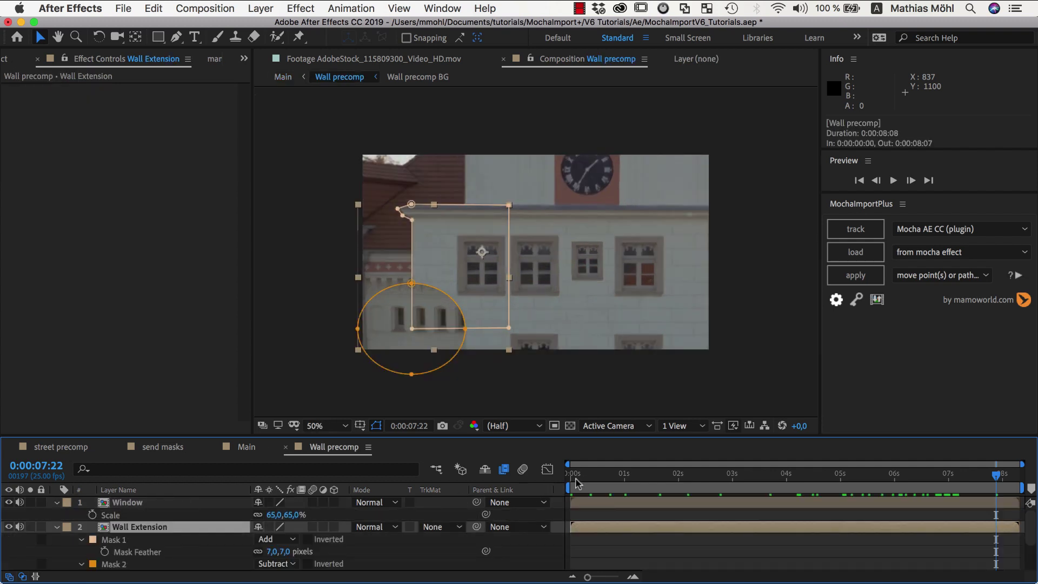
left_click_drag(574, 475, 1028, 476)
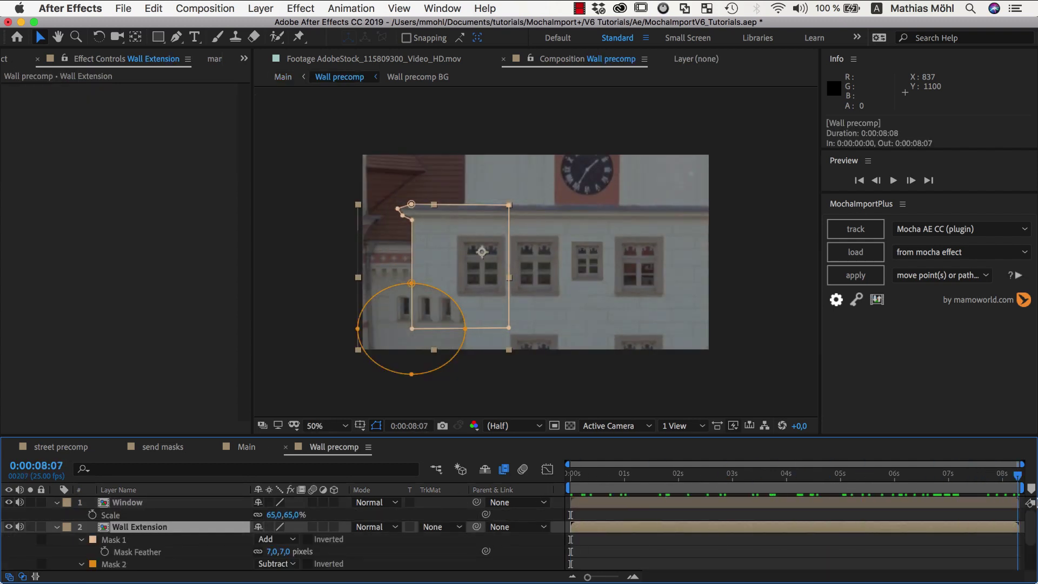
key("End")
- Send Wall Extension's Mask 1 and Mask 2 to Main with MochaImport+
left_click(119, 539)
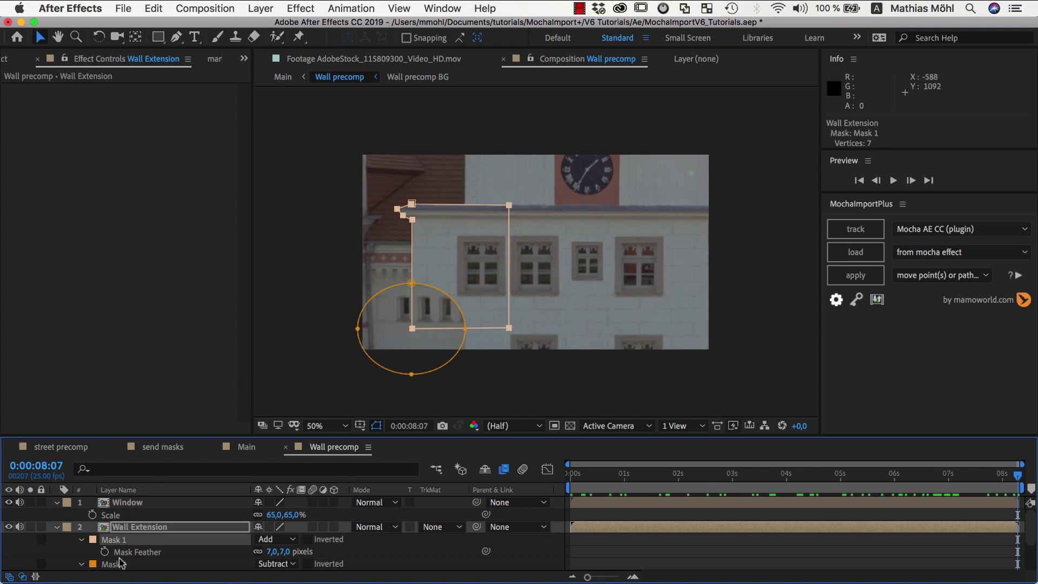
left_click(121, 562, "shift")
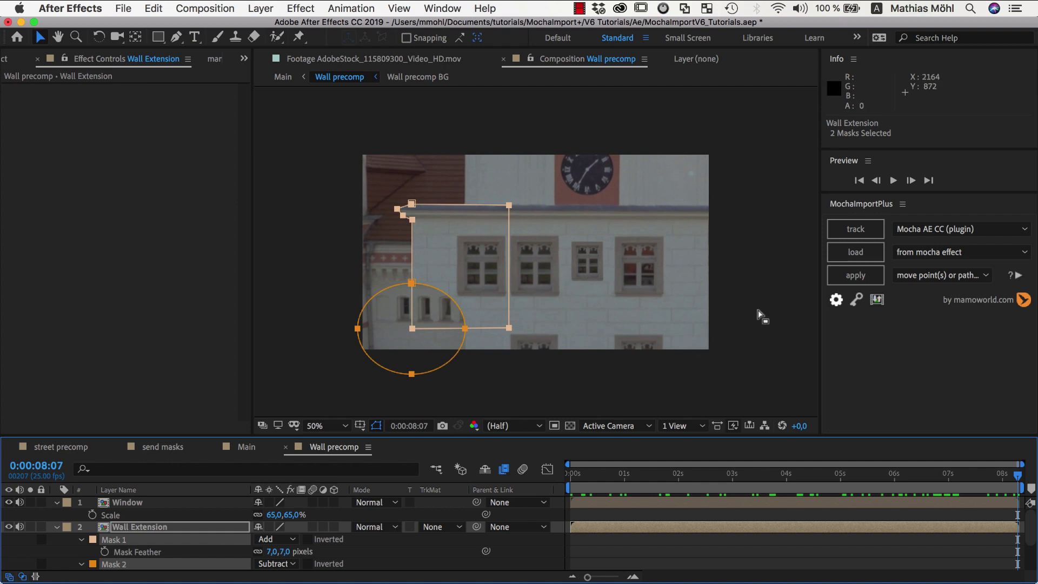
left_click(875, 300)
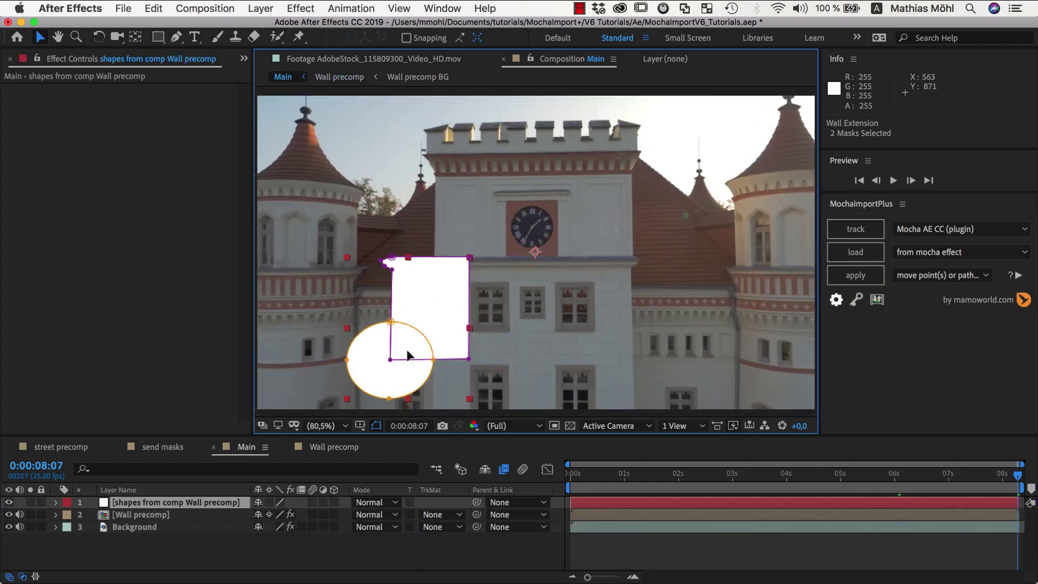
- Lower the wall shape layer's opacity to about 33% and scrub back to an earlier frame
key("t")
left_click_drag(264, 515, 219, 520)
left_click_drag(1005, 474, 676, 474)
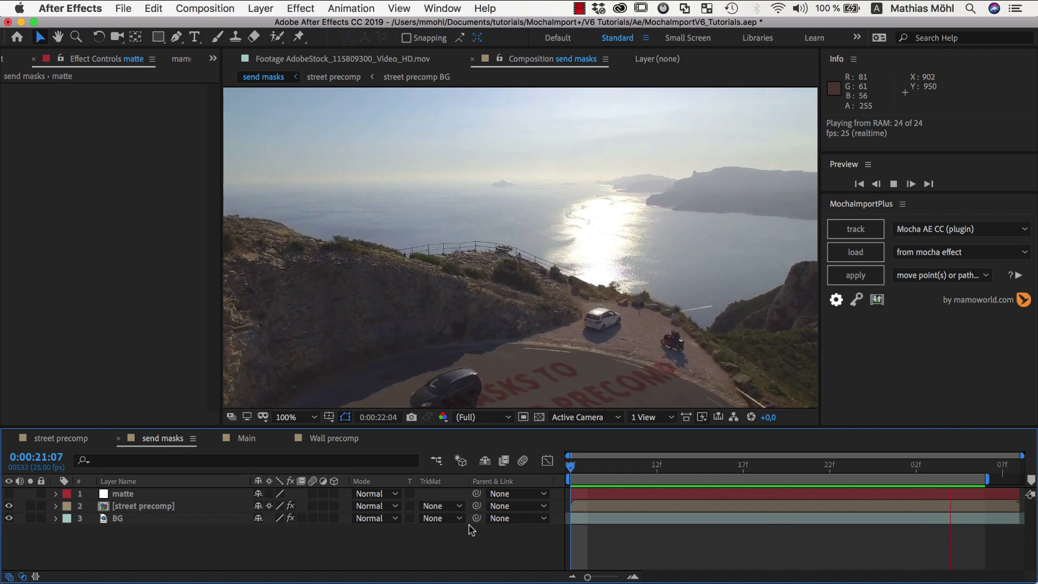
left_click_drag(576, 465, 587, 464)
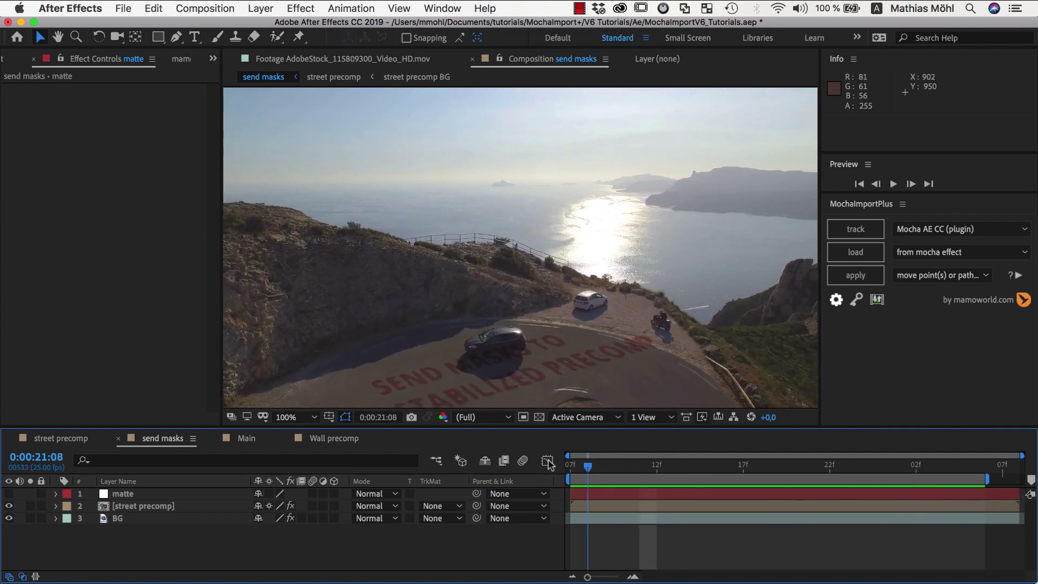
key("Page_Up")
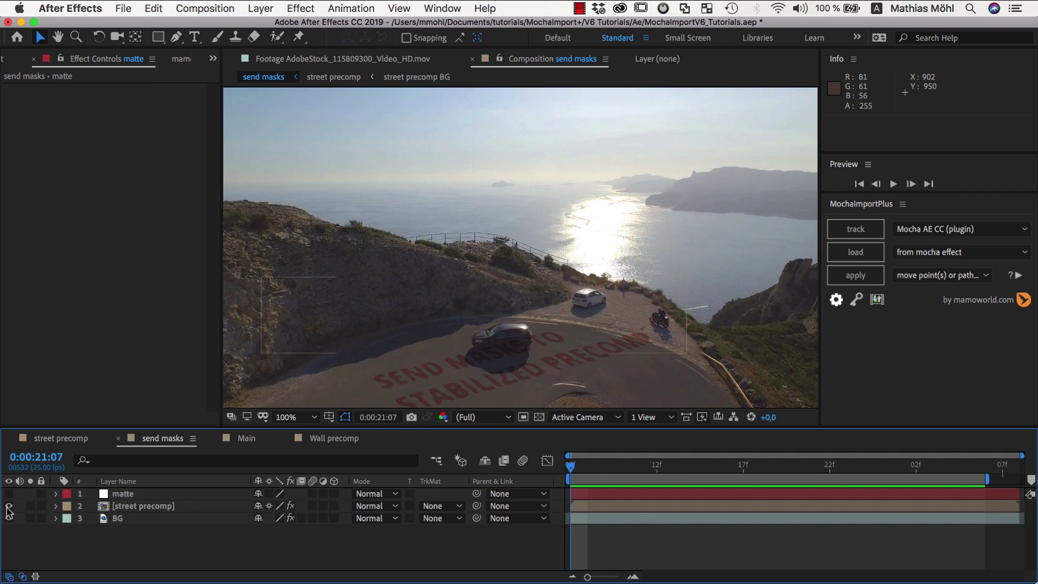
left_click(8, 507)
left_click(9, 505)
mouse_move(243, 437)
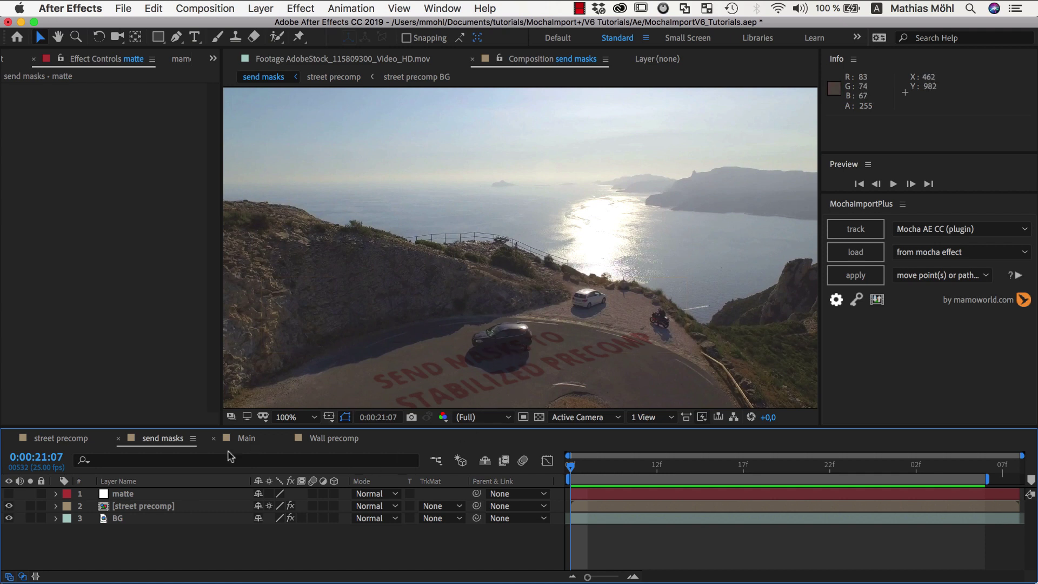
left_click(127, 494)
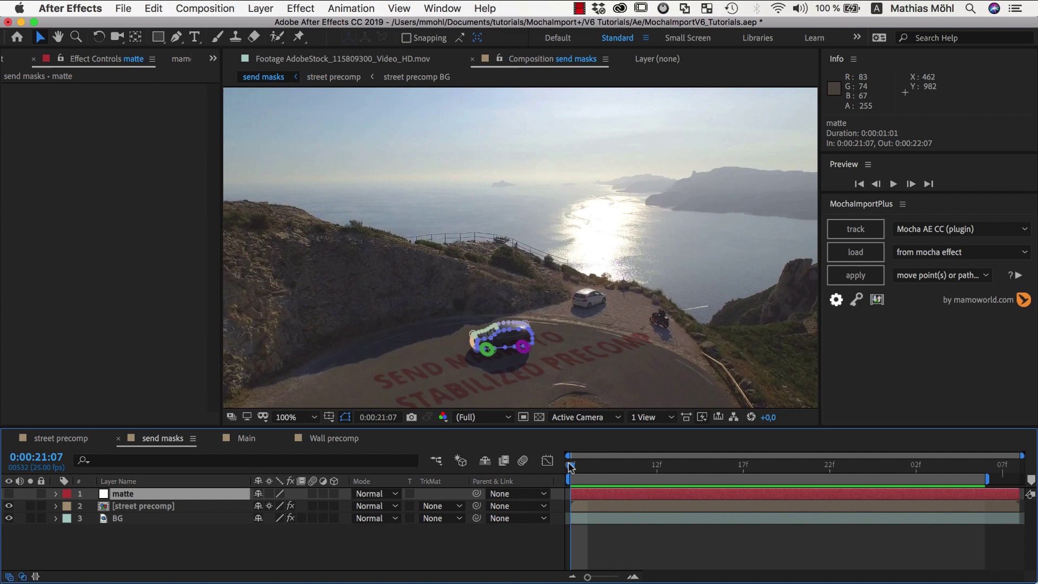
- Reveal the matte layer's six car masks, select them all, and send them with MochaImport+
mouse_move(590, 466)
left_mouse_down()
mouse_move(894, 473)
mouse_move(558, 469)
left_mouse_up()
key("m")
key("m")
scroll(130, 519, "down", 2)
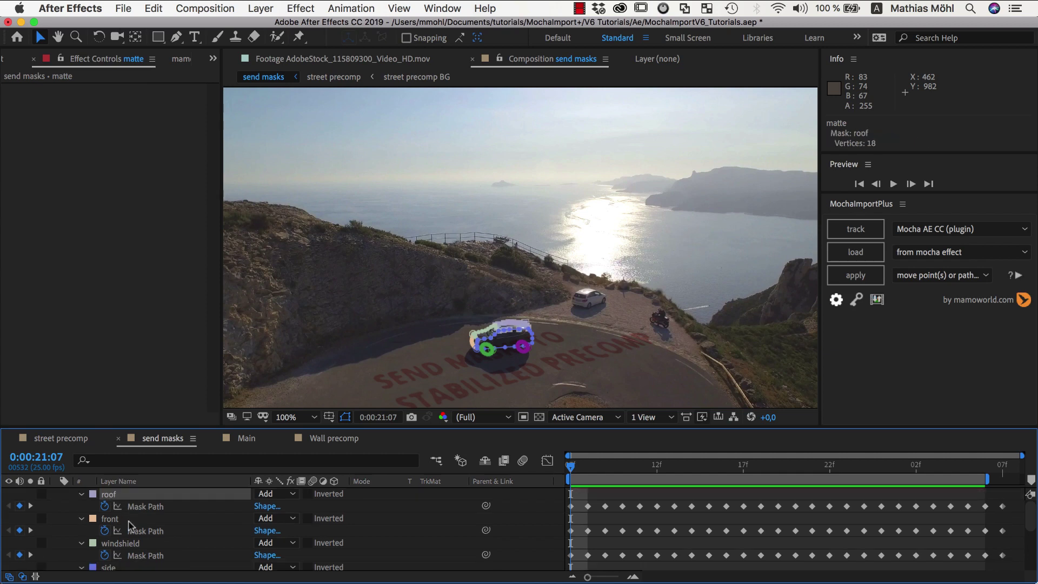
scroll(128, 526, "down", 1)
left_click(122, 529, "shift")
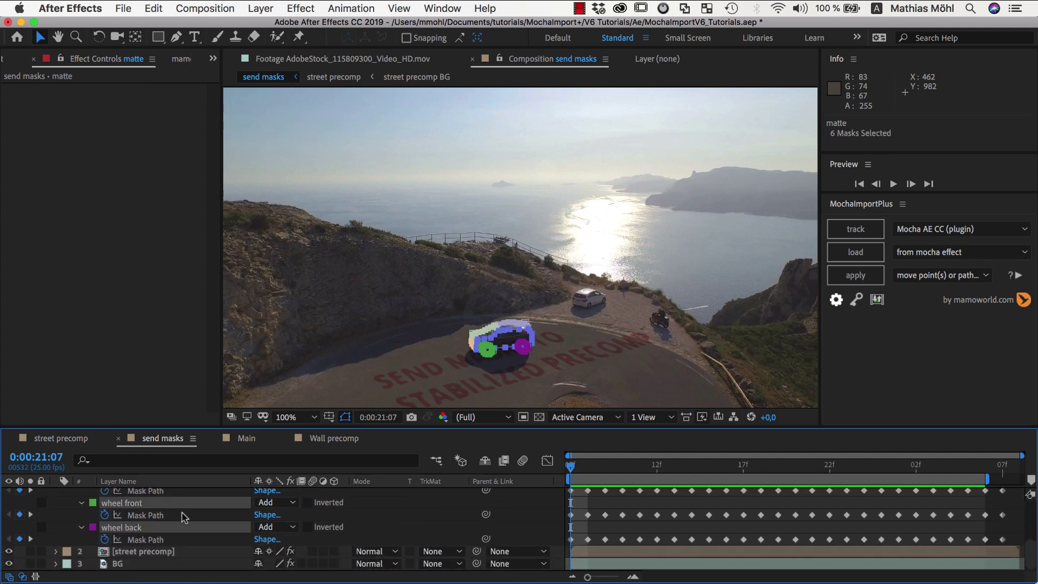
left_click(877, 300)
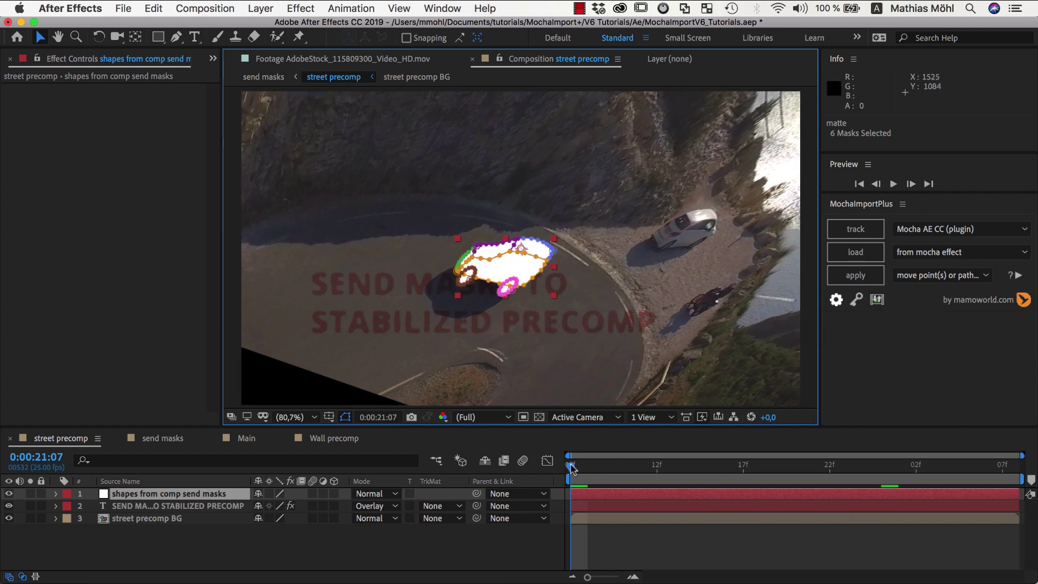
left_click(570, 464)
key("space")
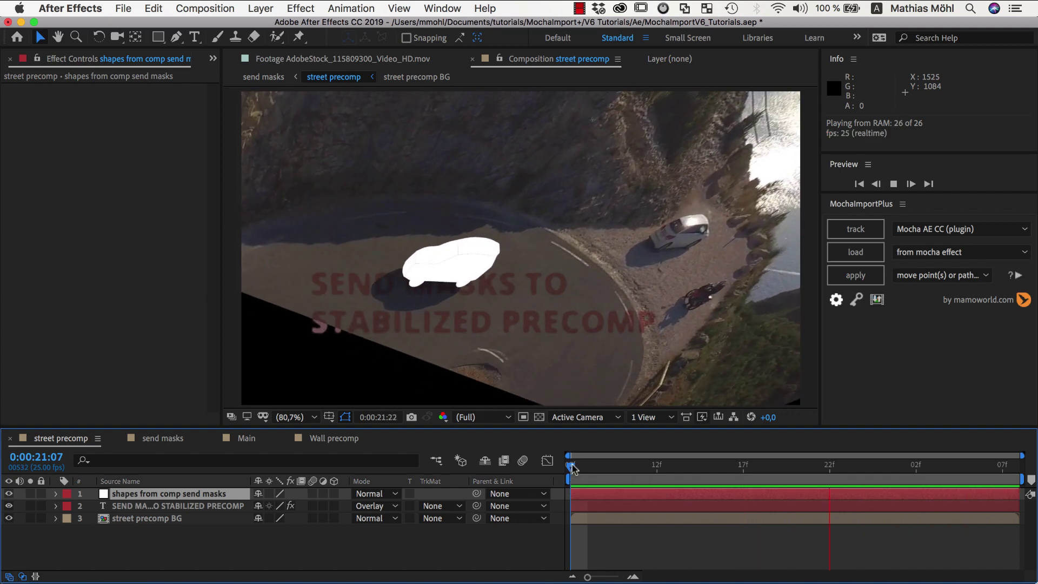
key("space")
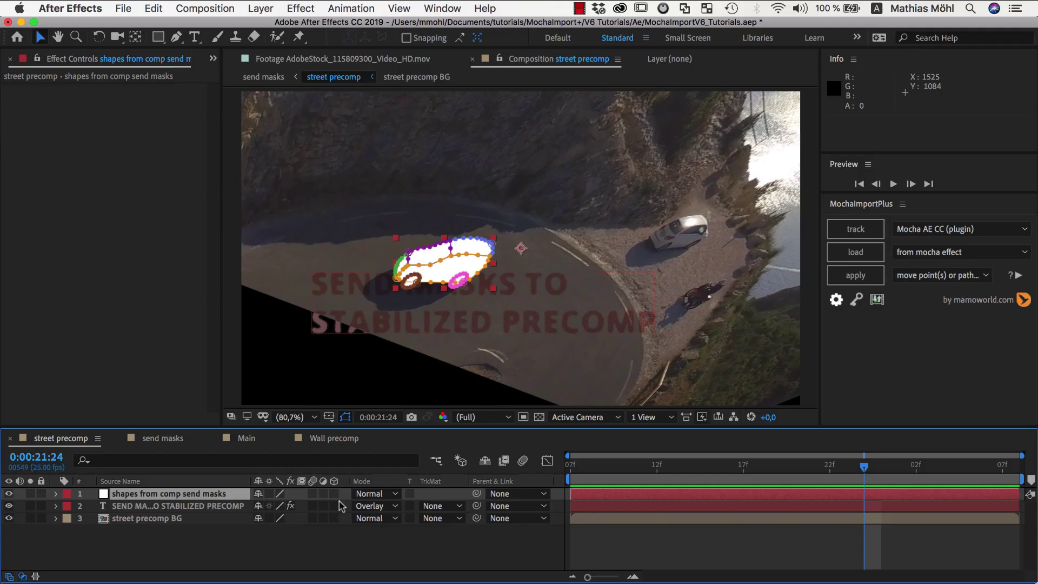
- Set the text layer's track matte to Alpha Inverted 'shapes from comp send masks' and check it
left_click(439, 506)
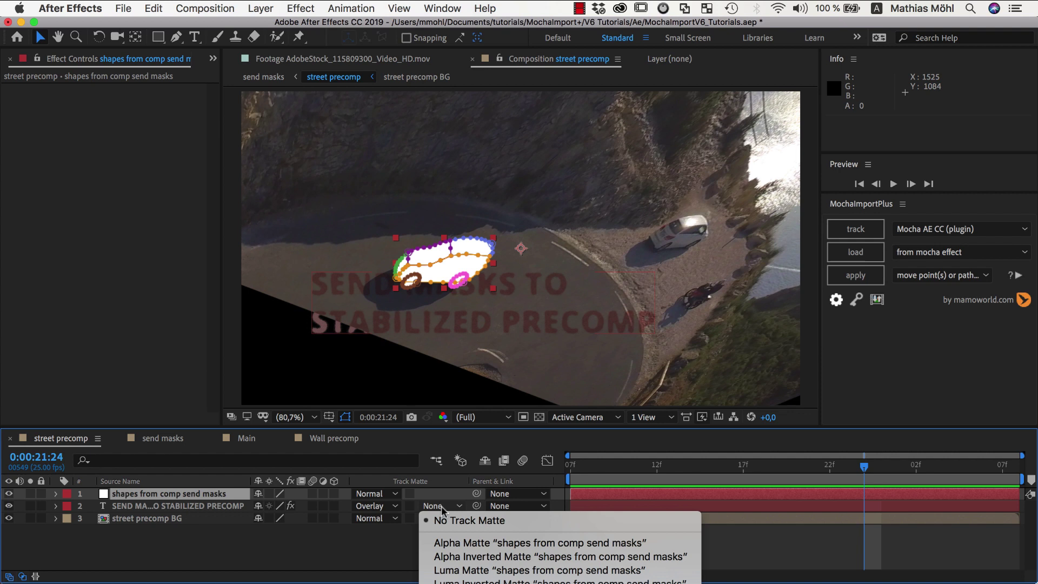
left_click(448, 557)
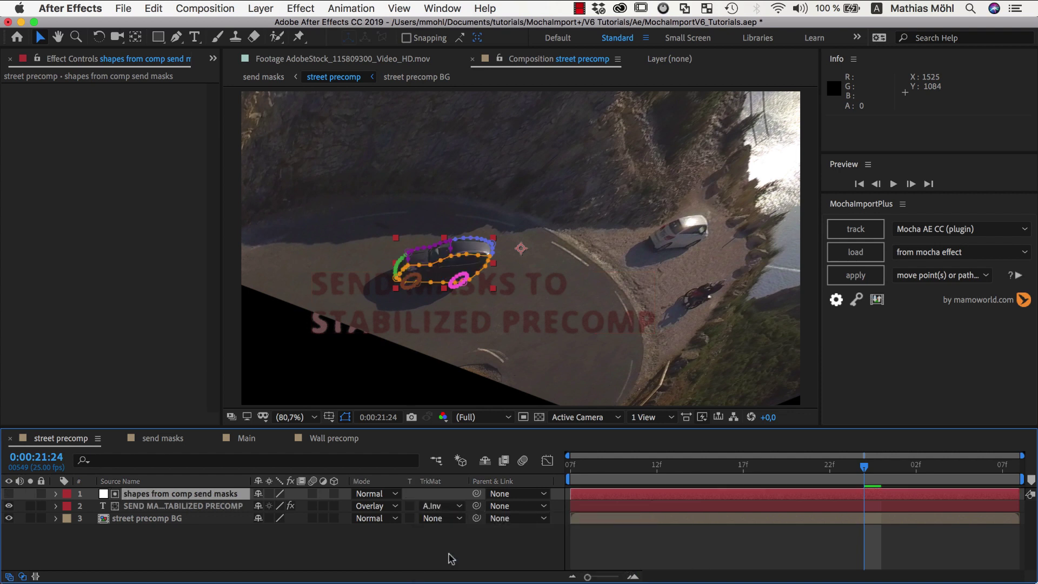
left_click_drag(863, 465, 710, 467)
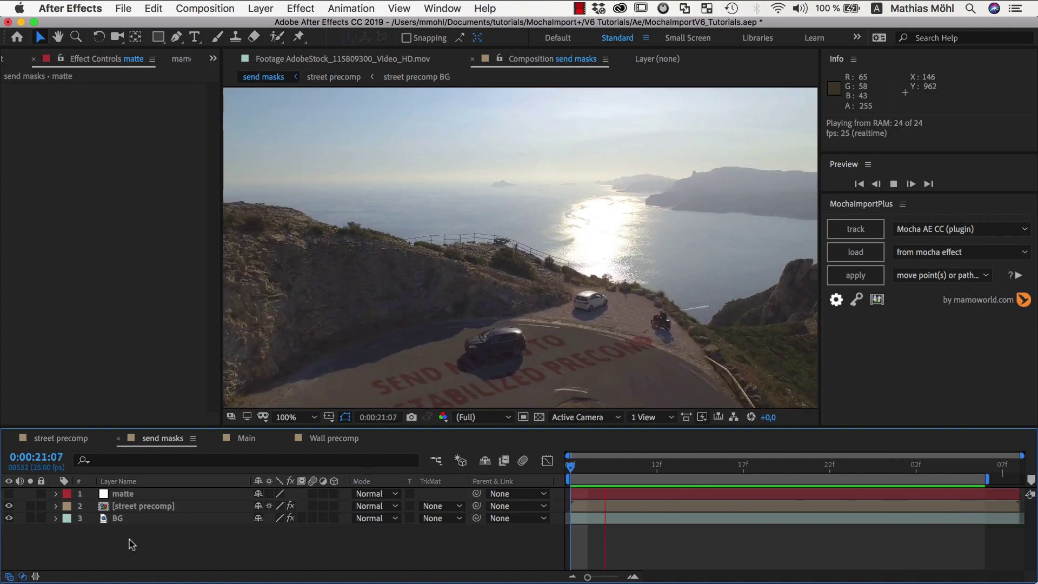
- Stop the preview and switch to the street precomp composition
left_click(133, 544)
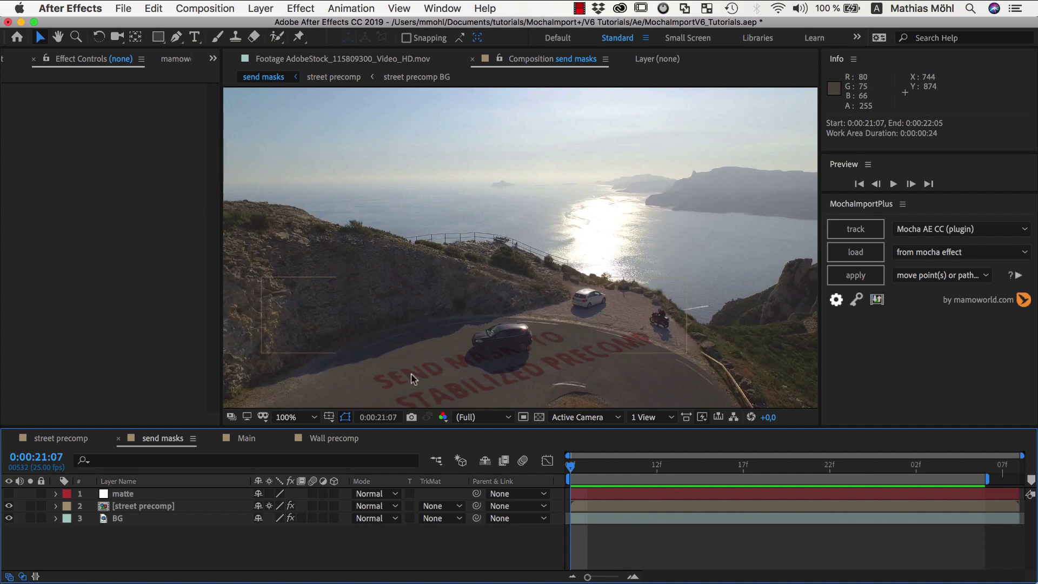
left_click(61, 438)
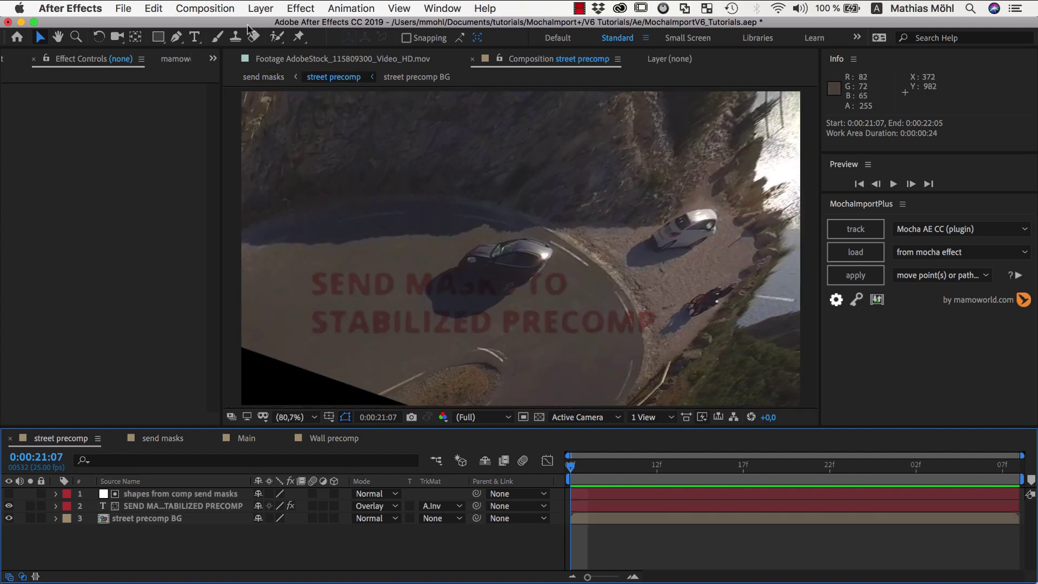
- Add a null object beside the car and select its Position property
left_click(261, 8)
left_click(454, 86)
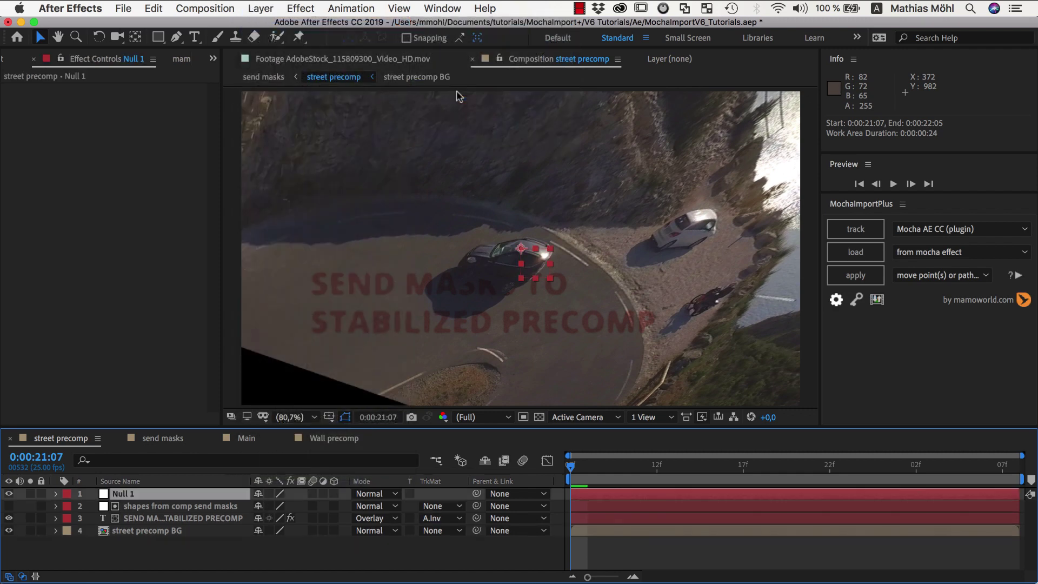
left_click_drag(531, 264, 568, 298)
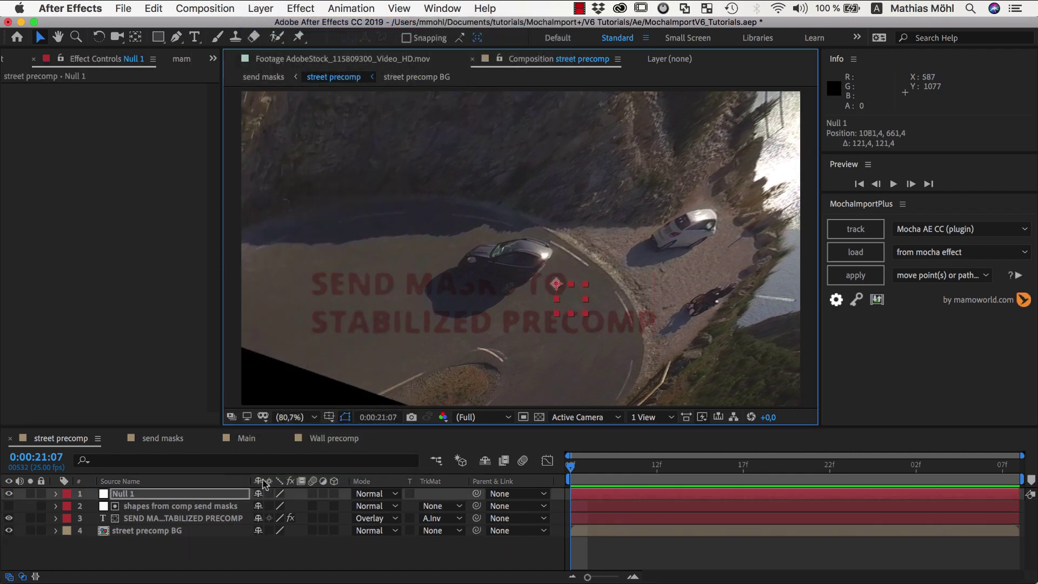
key("p")
left_click(119, 506)
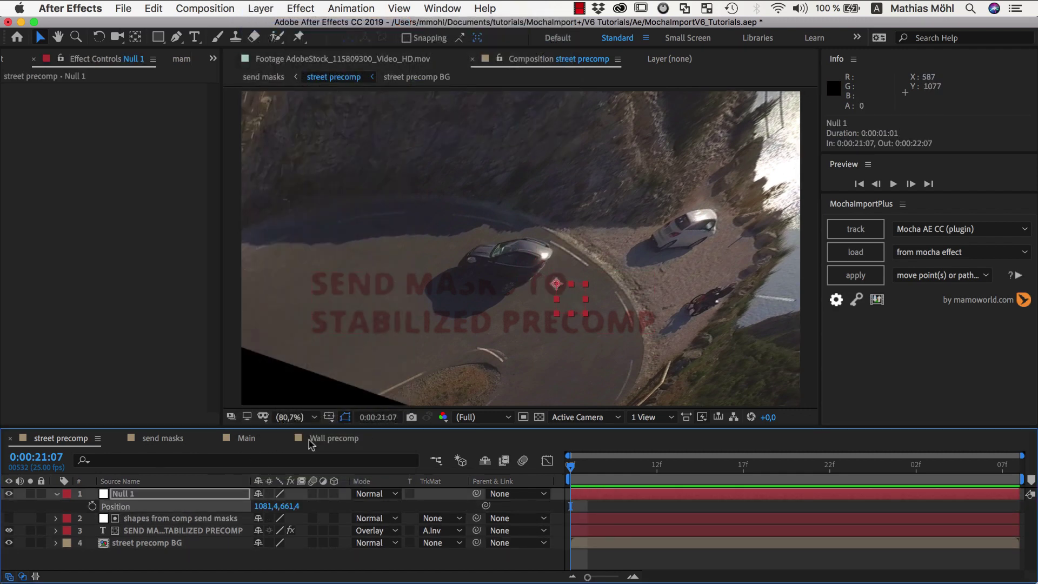
left_click(877, 299)
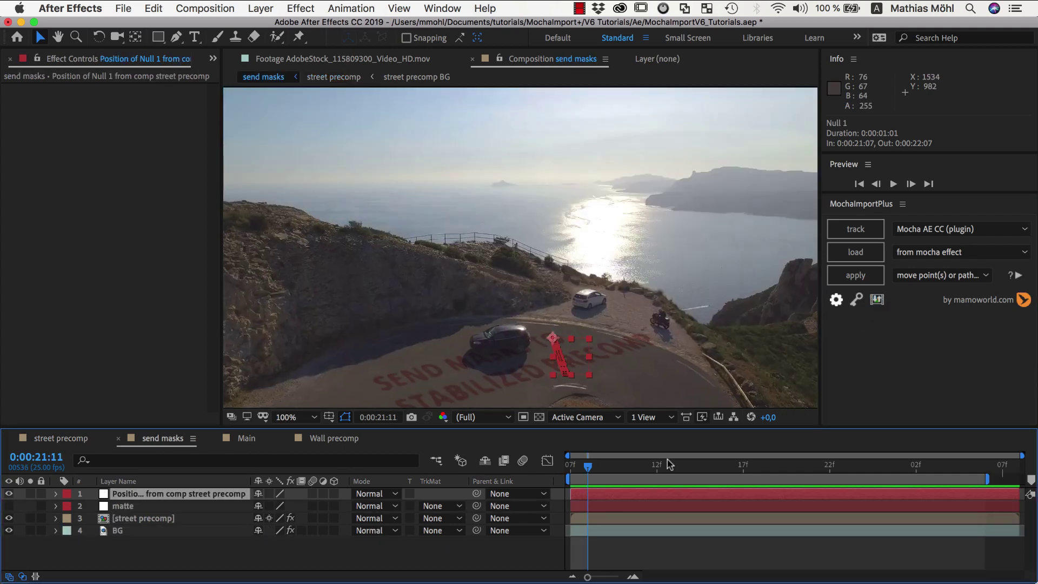
mouse_move(669, 464)
left_mouse_down()
mouse_move(846, 465)
mouse_move(904, 482)
mouse_move(572, 479)
left_mouse_up()
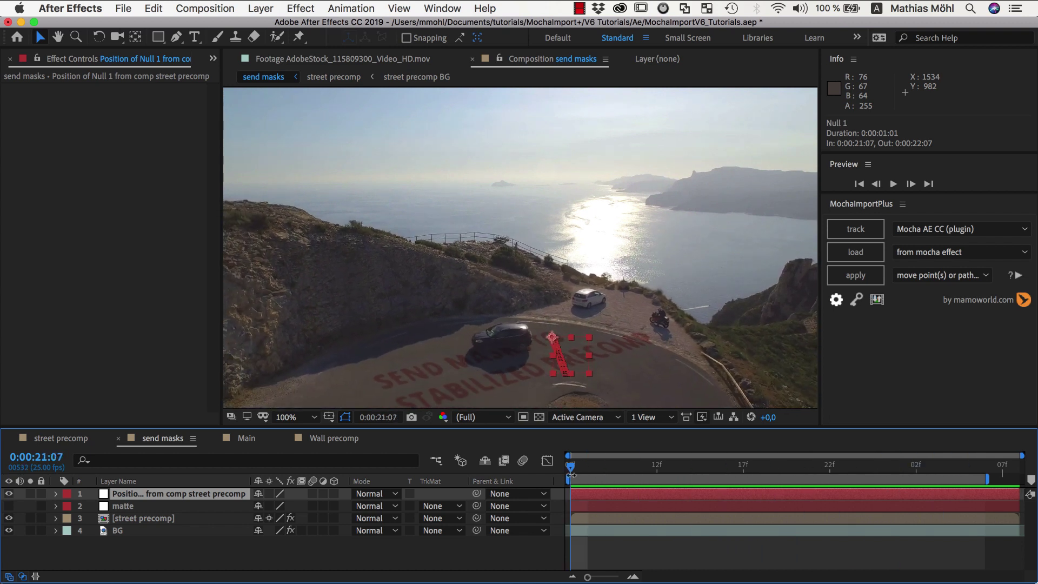